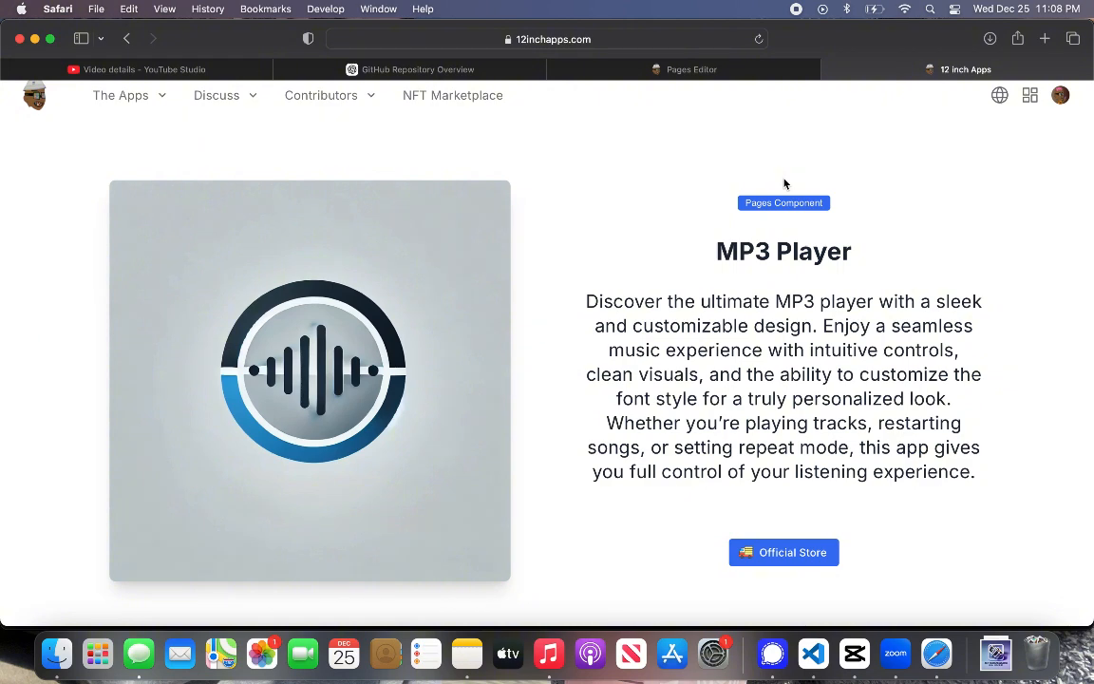
Select the track The Future is 12 inch in the first player under Custom Skins.
scroll(785, 183, "down", 5)
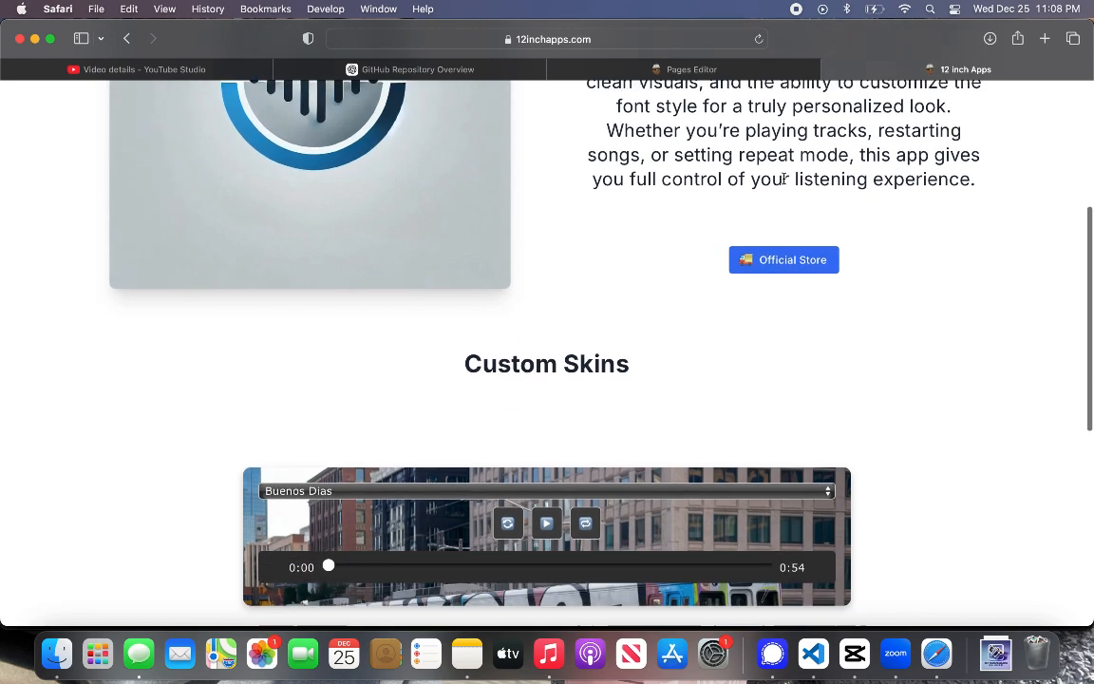
scroll(785, 181, "down", 4)
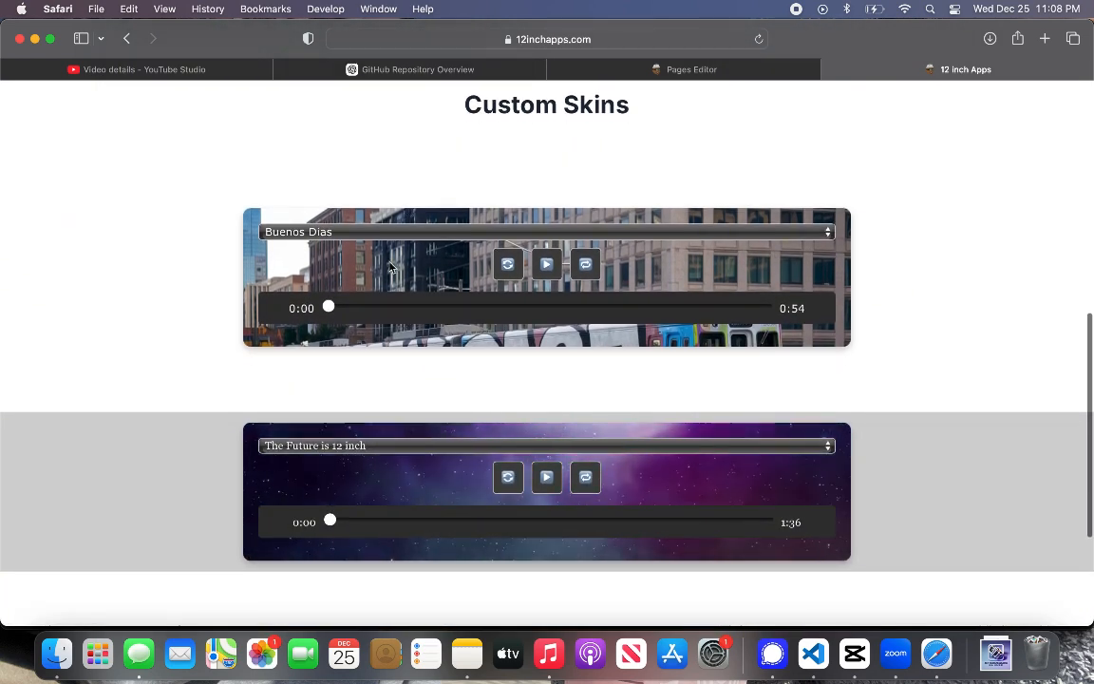
left_click(813, 234)
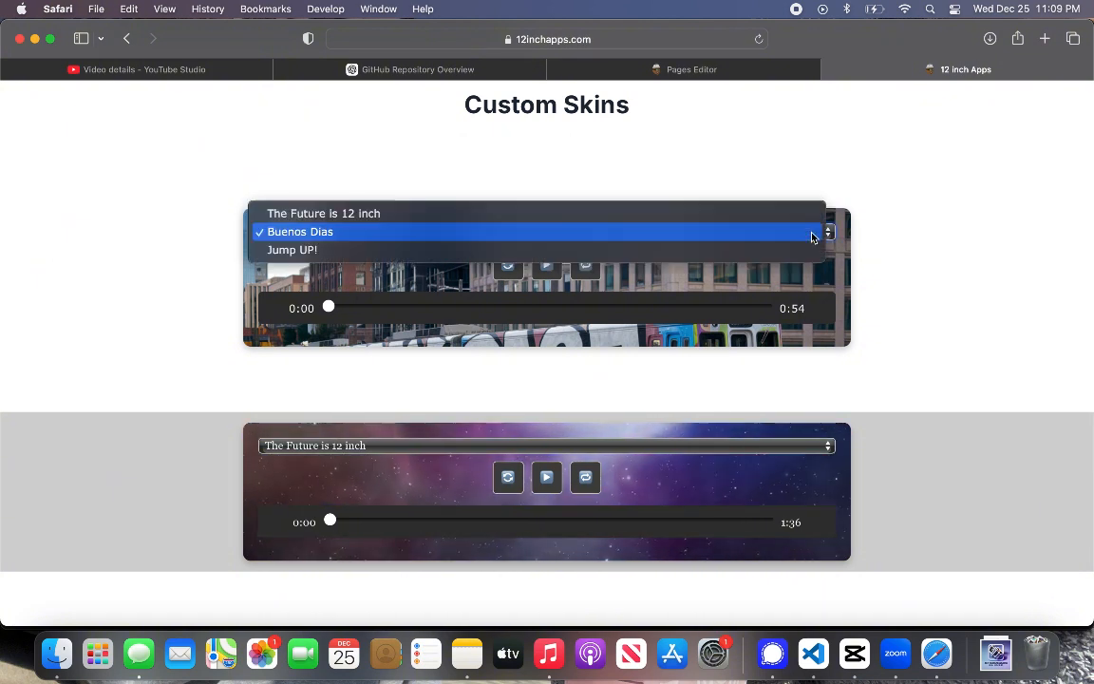
left_click(751, 217)
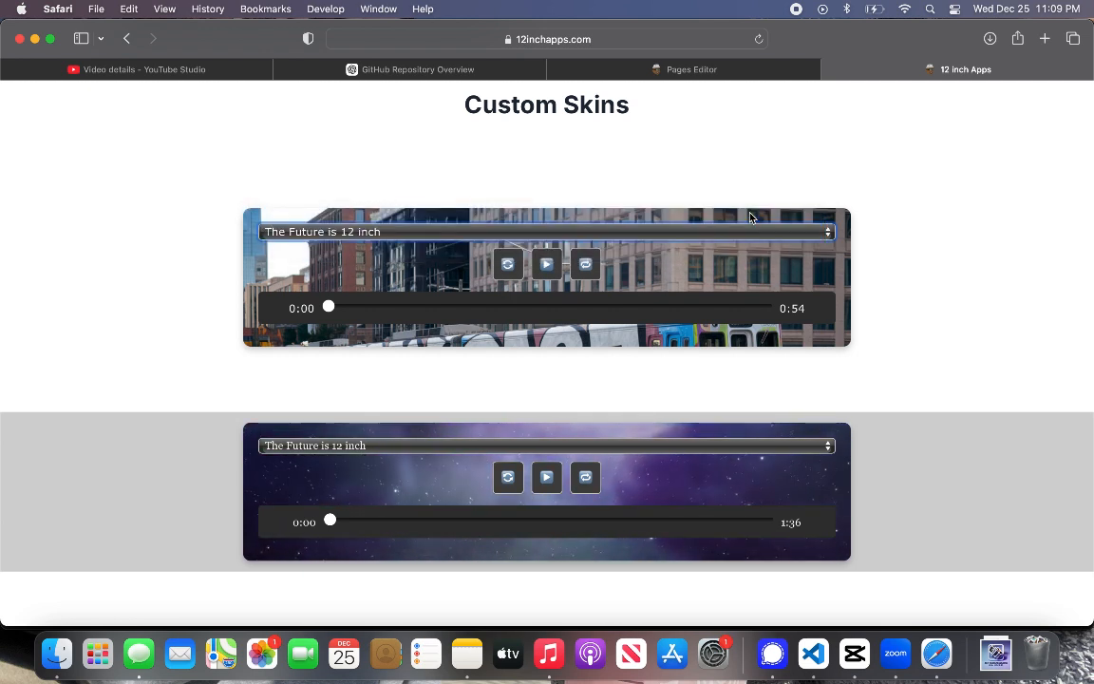
Test play, pause and restart in the first player, and look over the other custom skins below it.
left_click(547, 266)
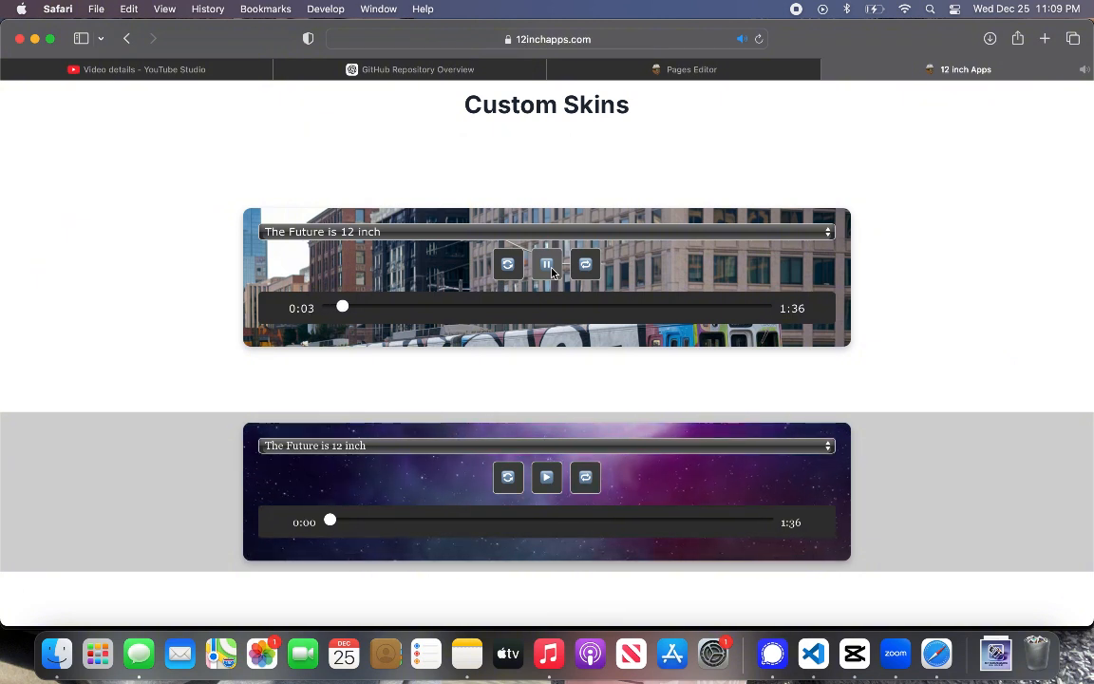
left_click(550, 270)
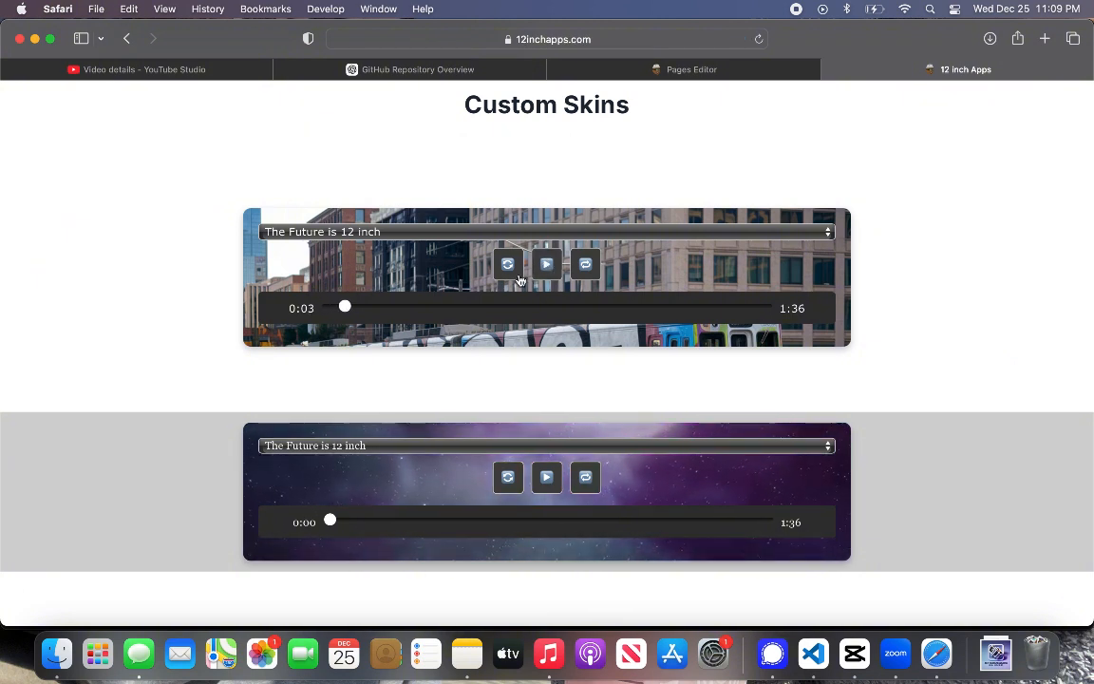
left_click(508, 265)
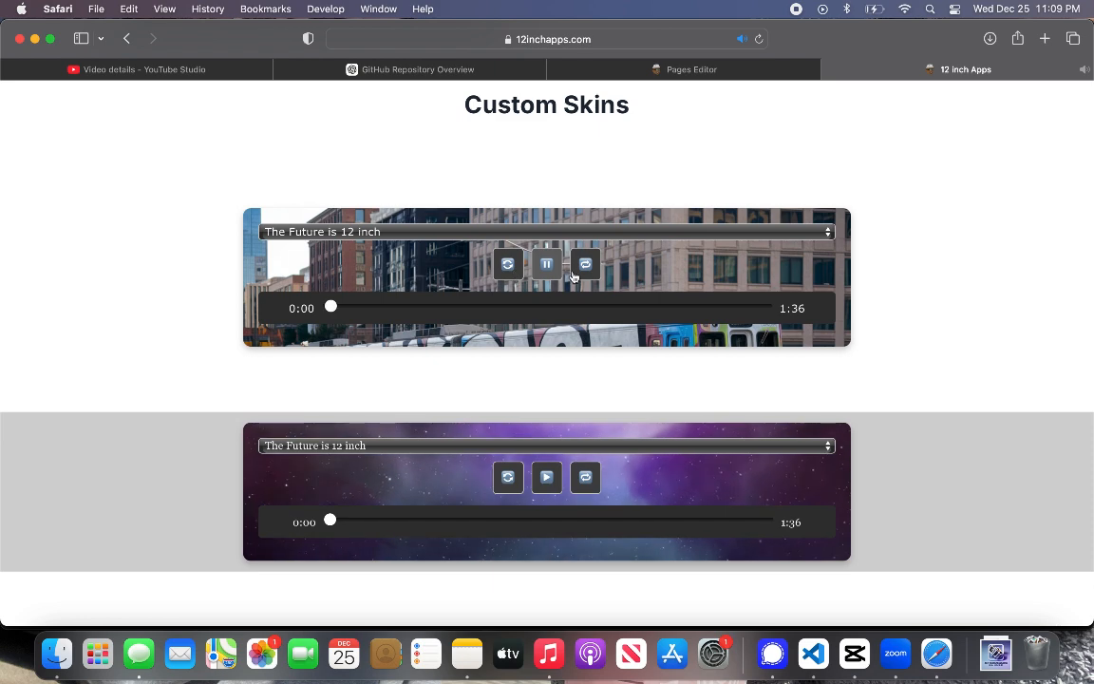
left_click(549, 266)
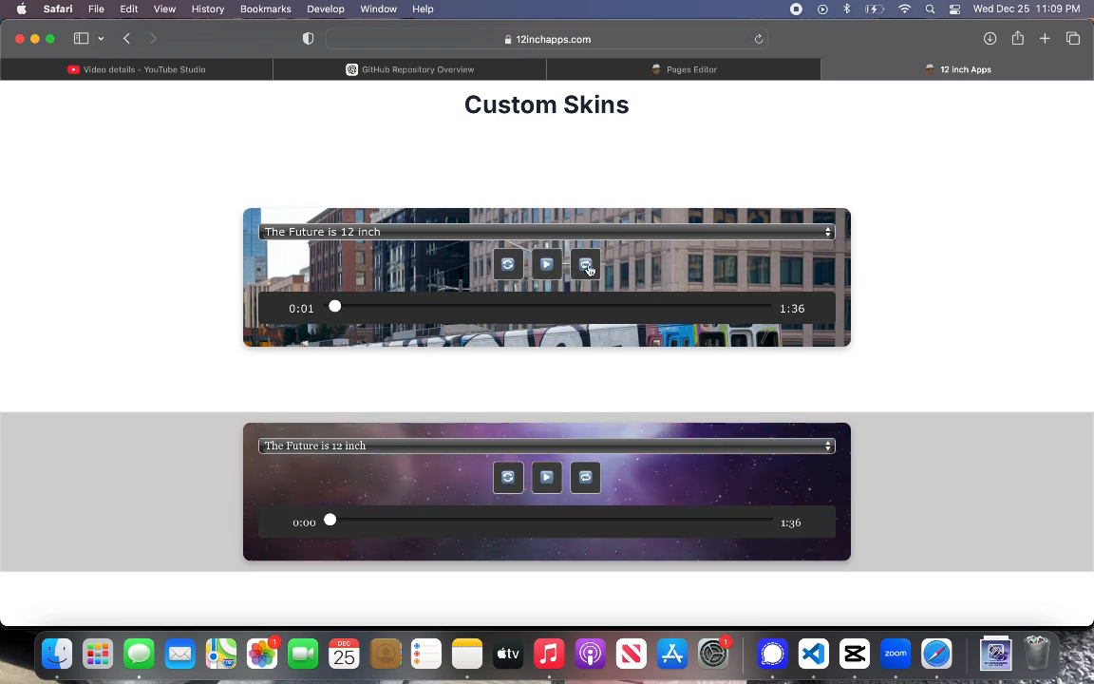
scroll(794, 417, "down", 2)
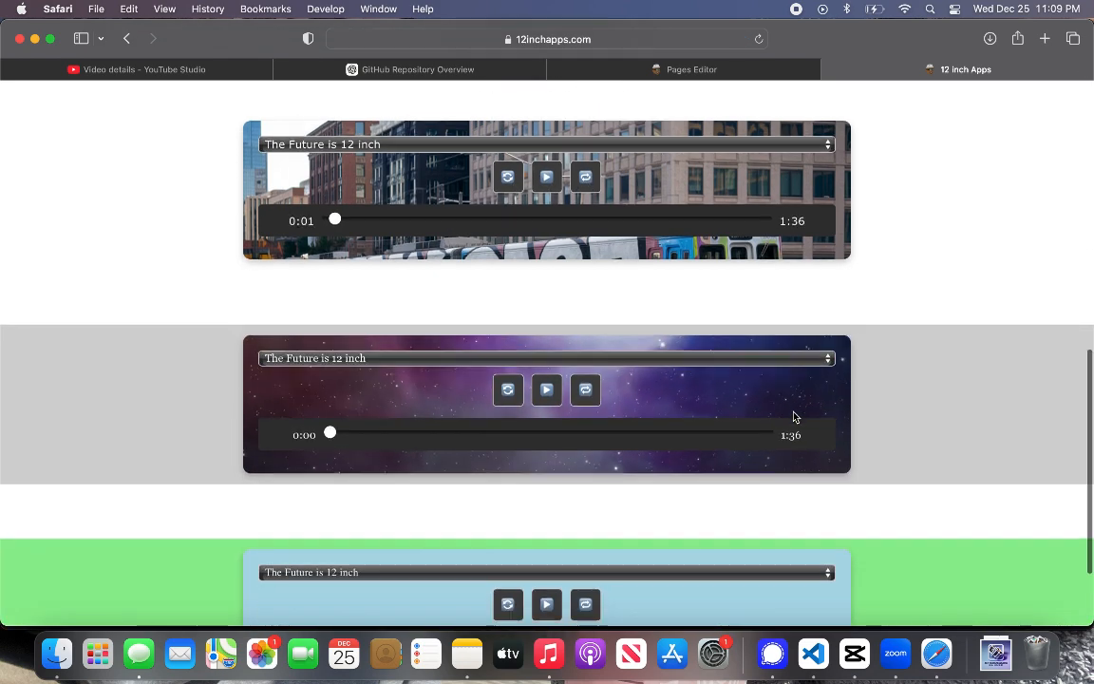
scroll(794, 417, "down", 3)
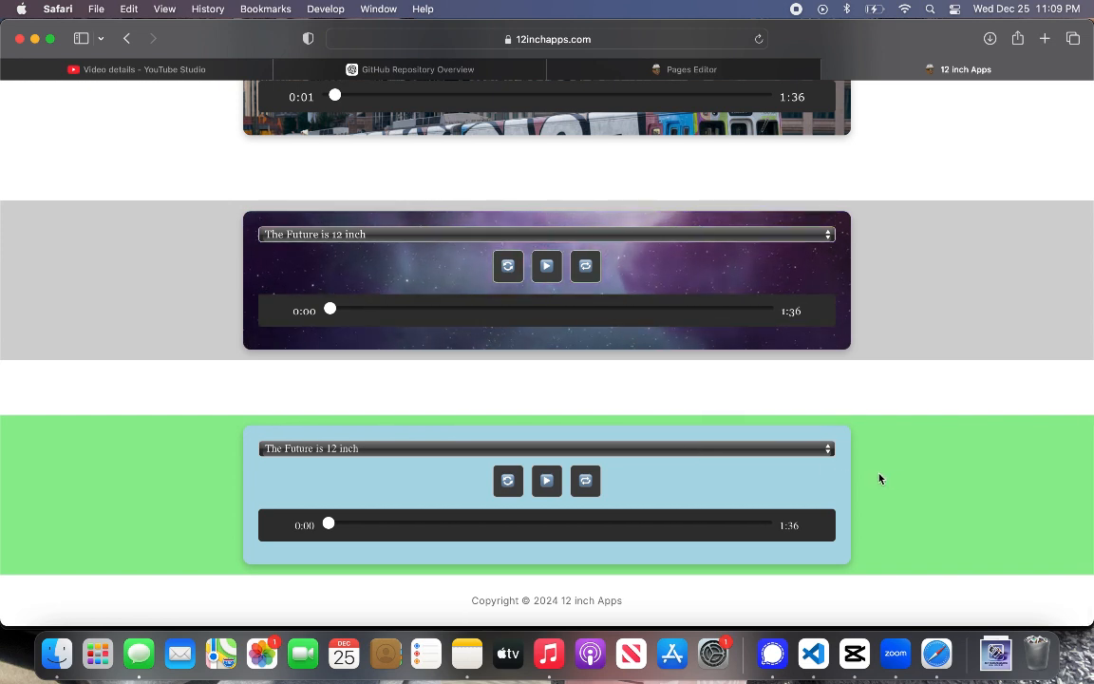
Switch to the Pages Editor and set the MP3 player component's Font Family to Arial.
left_click(696, 71)
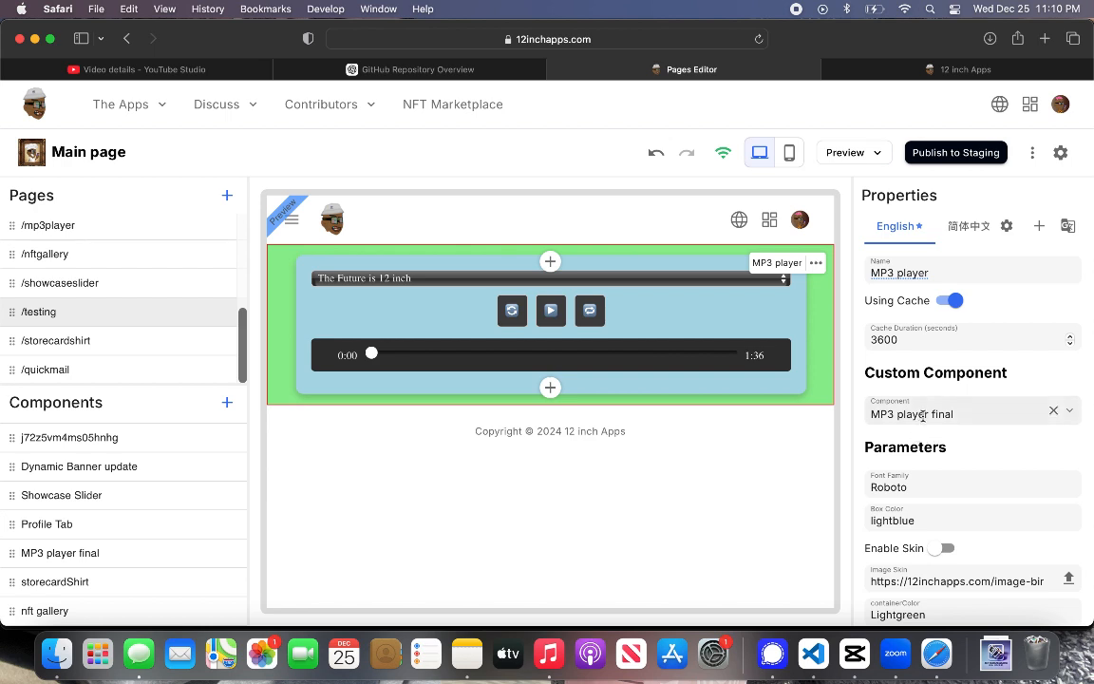
scroll(925, 421, "down", 1)
scroll(926, 420, "down", 3)
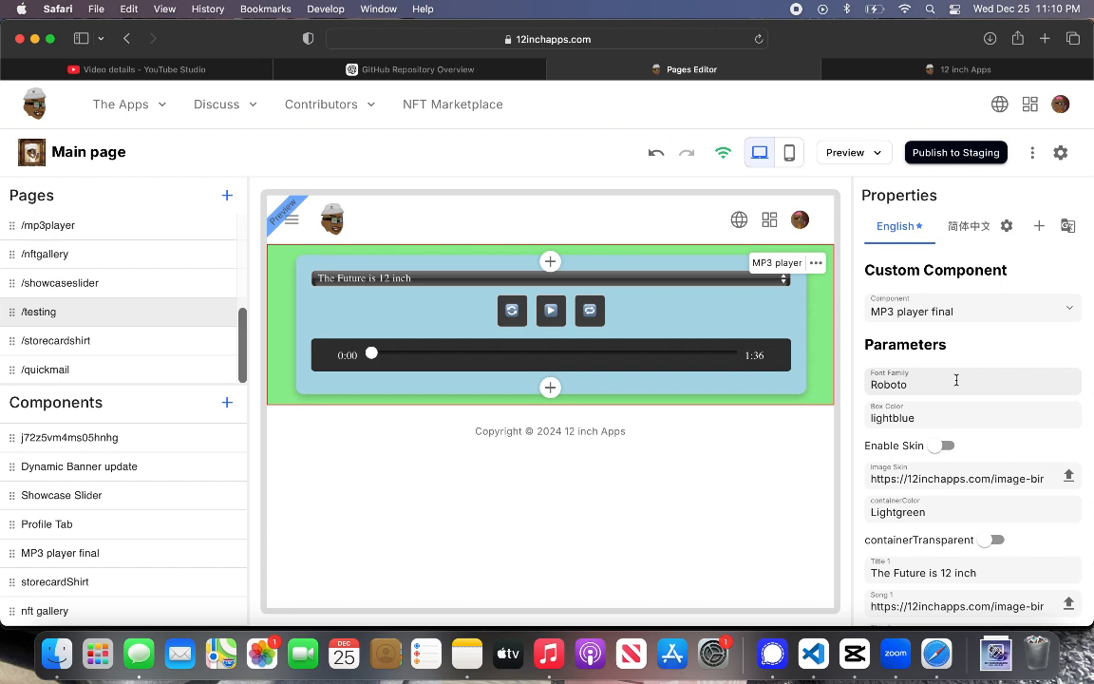
left_click_drag(956, 378, 814, 389)
type("Arial")
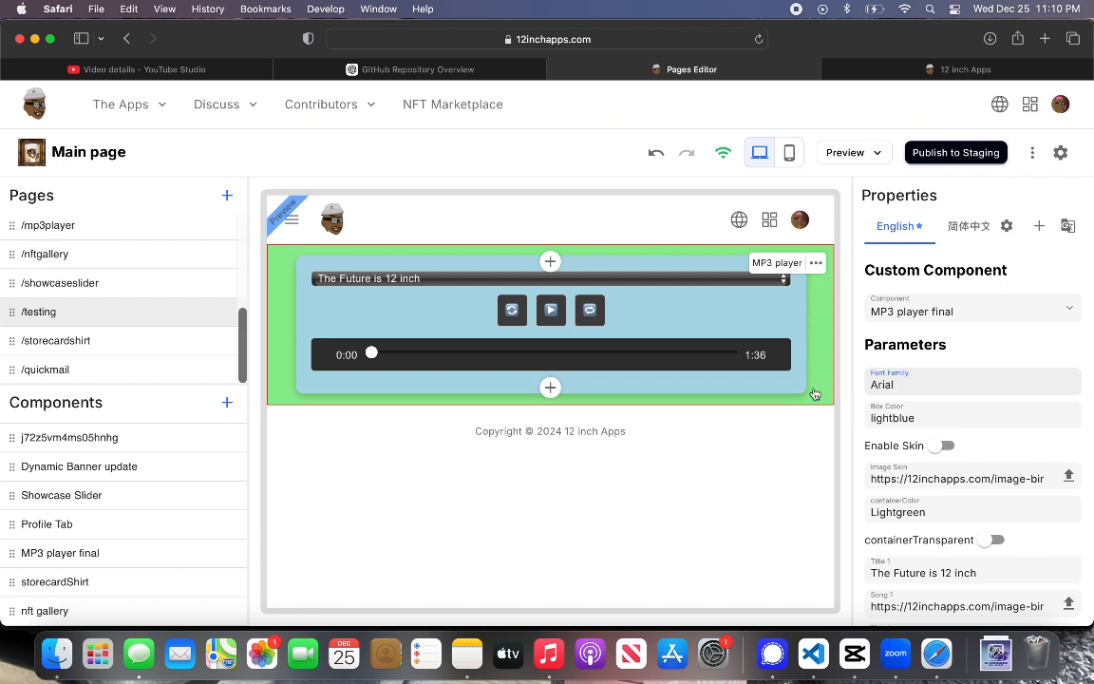
Set the MP3 player's Box Color to Lightyellow.
left_click(935, 426)
left_click_drag(936, 427, 858, 419)
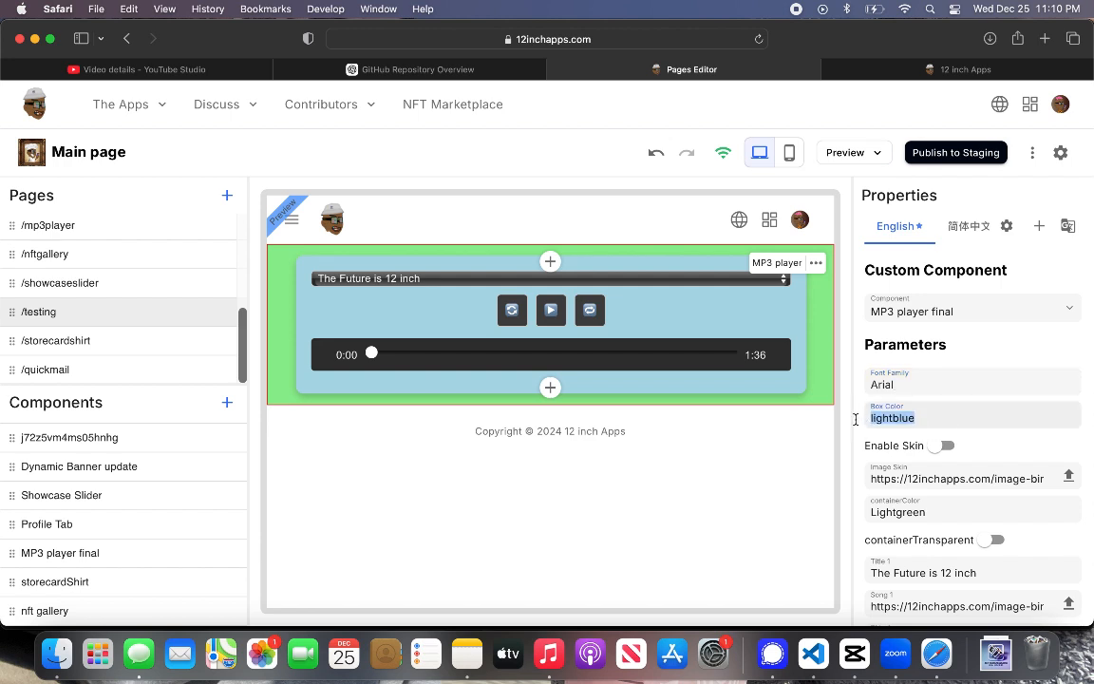
type("Lightyellow")
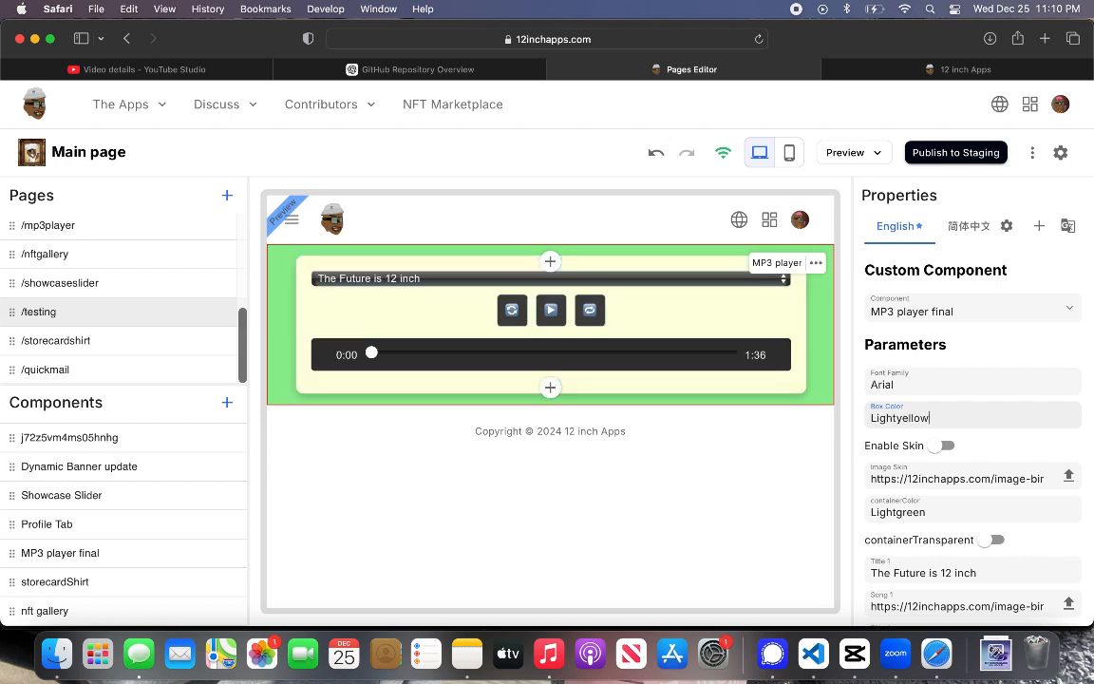
Enable the MP3 player's skin and view the upload options for its Image Skin, leaving the image as it is.
left_click(942, 446)
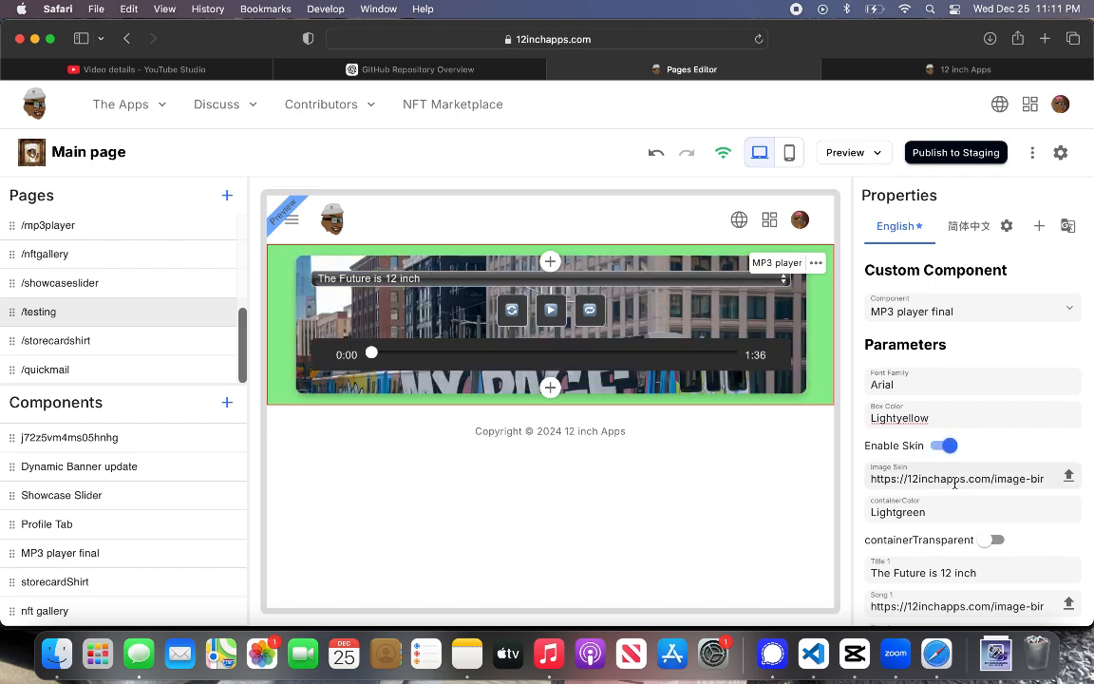
left_click(1071, 477)
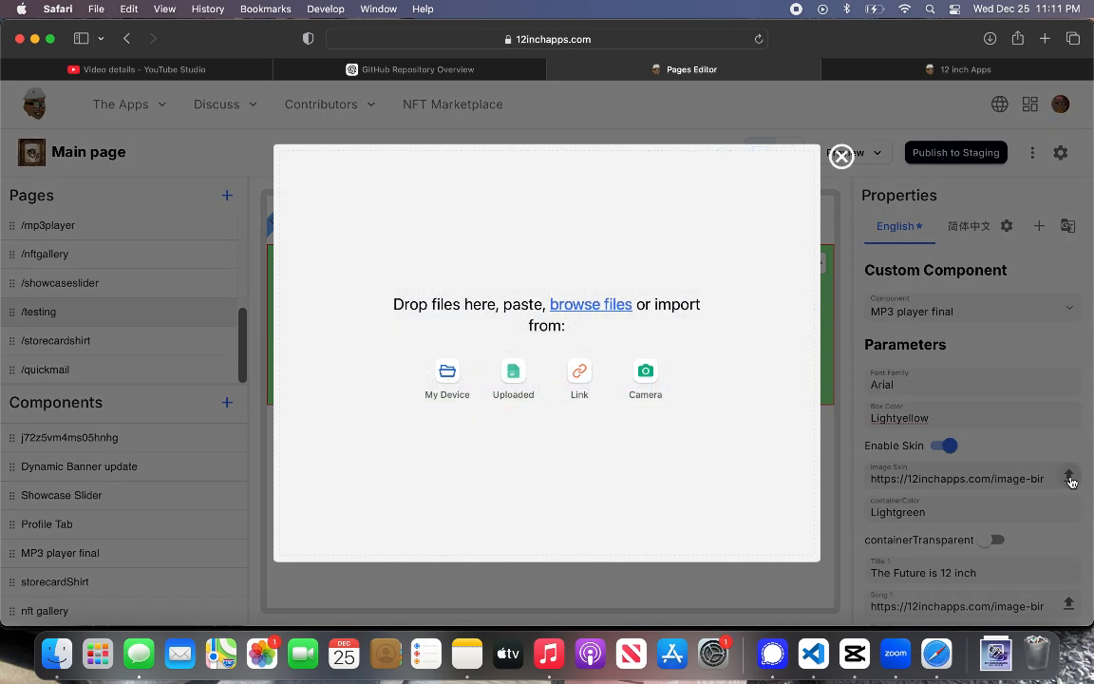
left_click(841, 155)
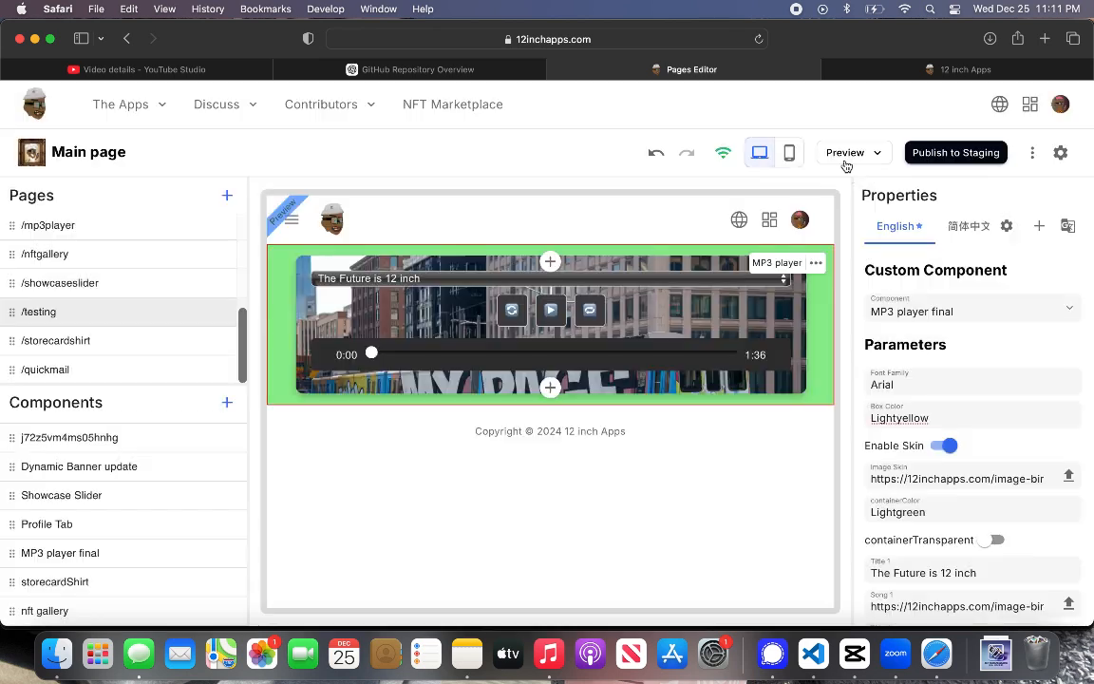
Turn on containerTransparent for the MP3 player.
double_click(941, 518)
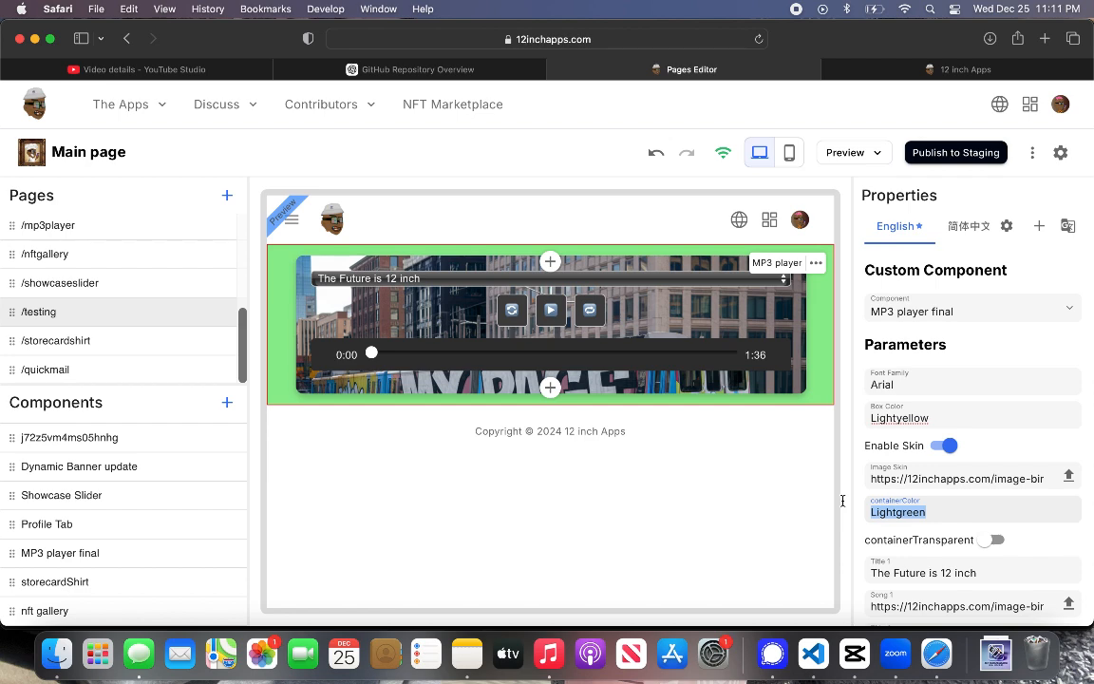
scroll(909, 500, "down", 2)
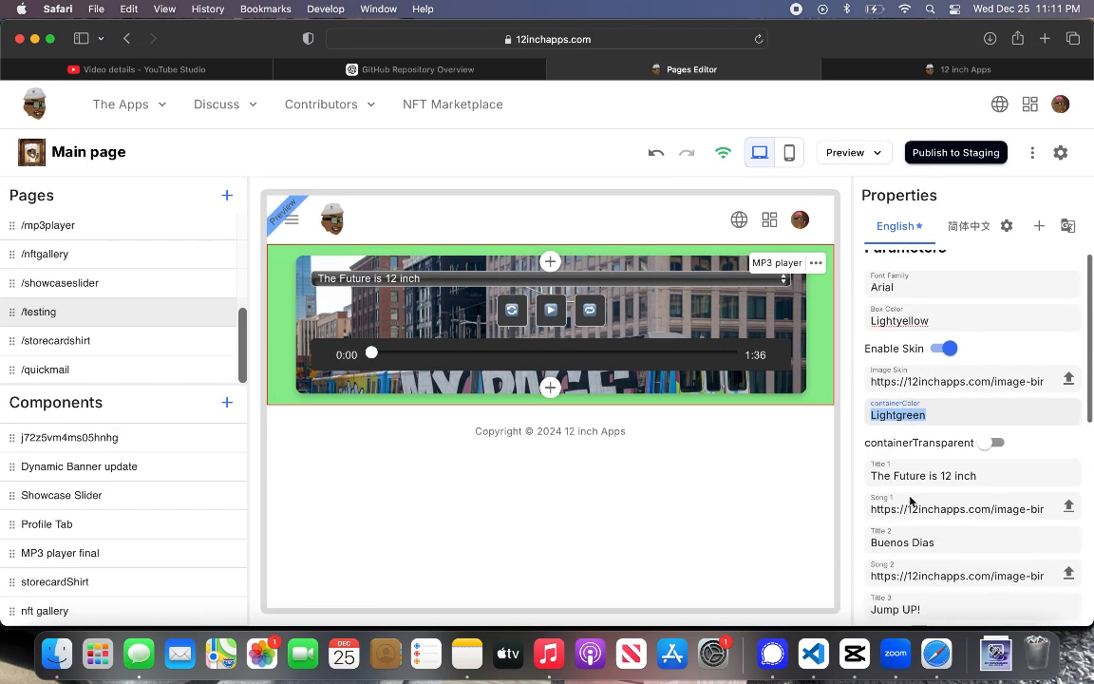
scroll(910, 501, "down", 1)
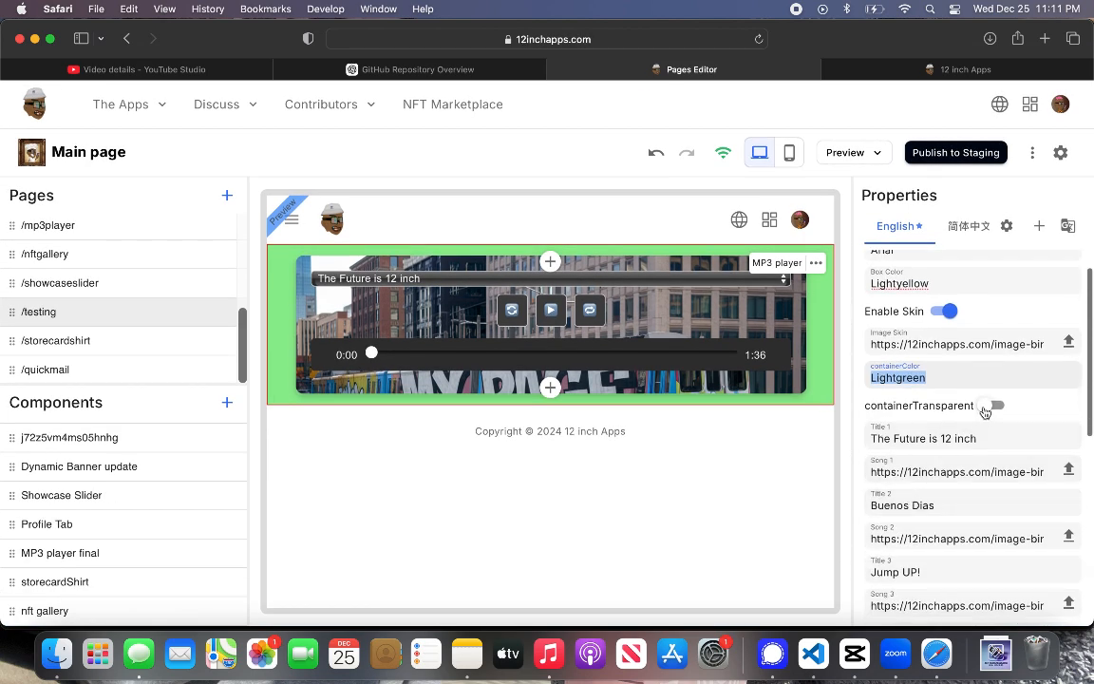
left_click(986, 409)
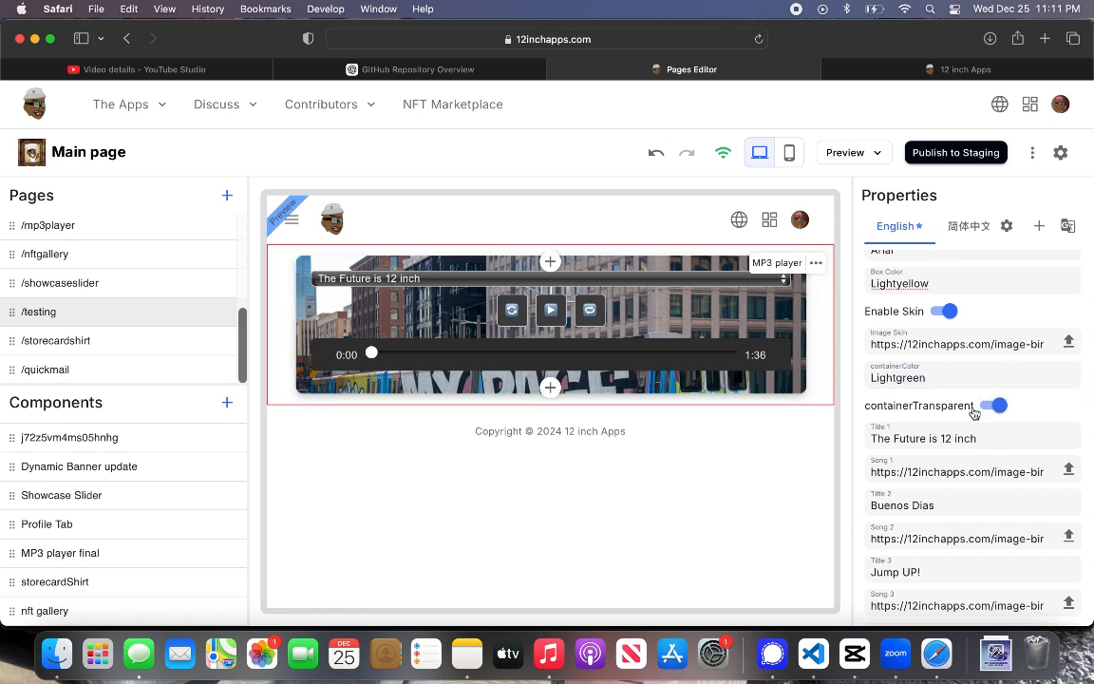
Check the MP3 player in the mobile layout, testing play and pause, and return to the desktop layout.
left_click(788, 155)
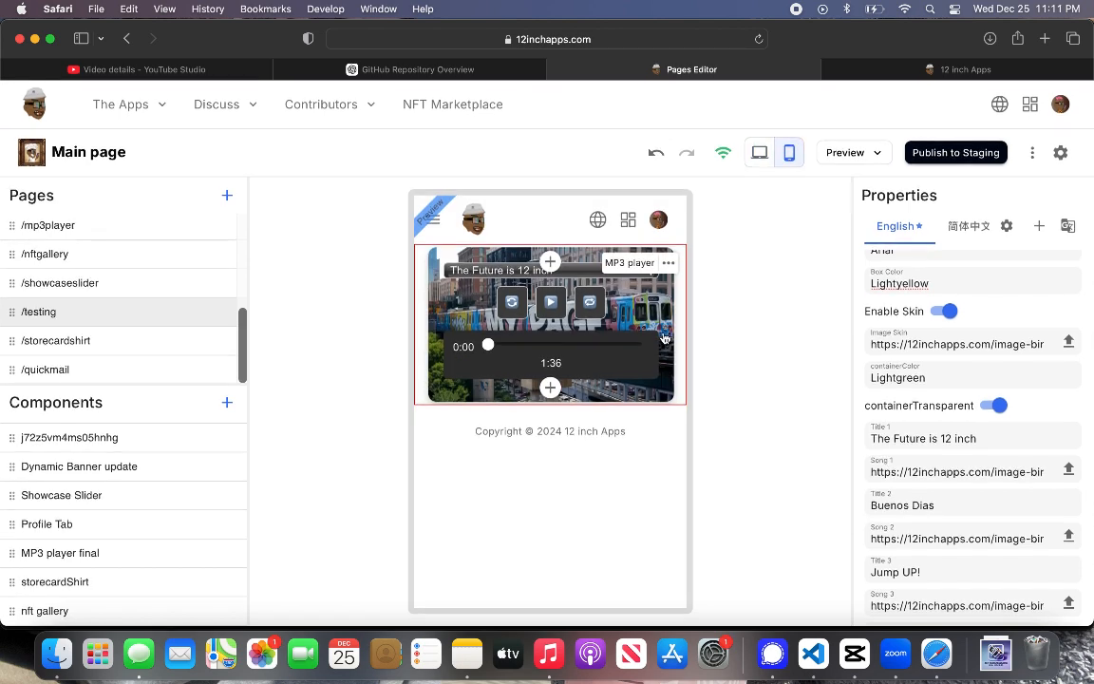
left_click(552, 303)
left_click(553, 303)
left_click(759, 153)
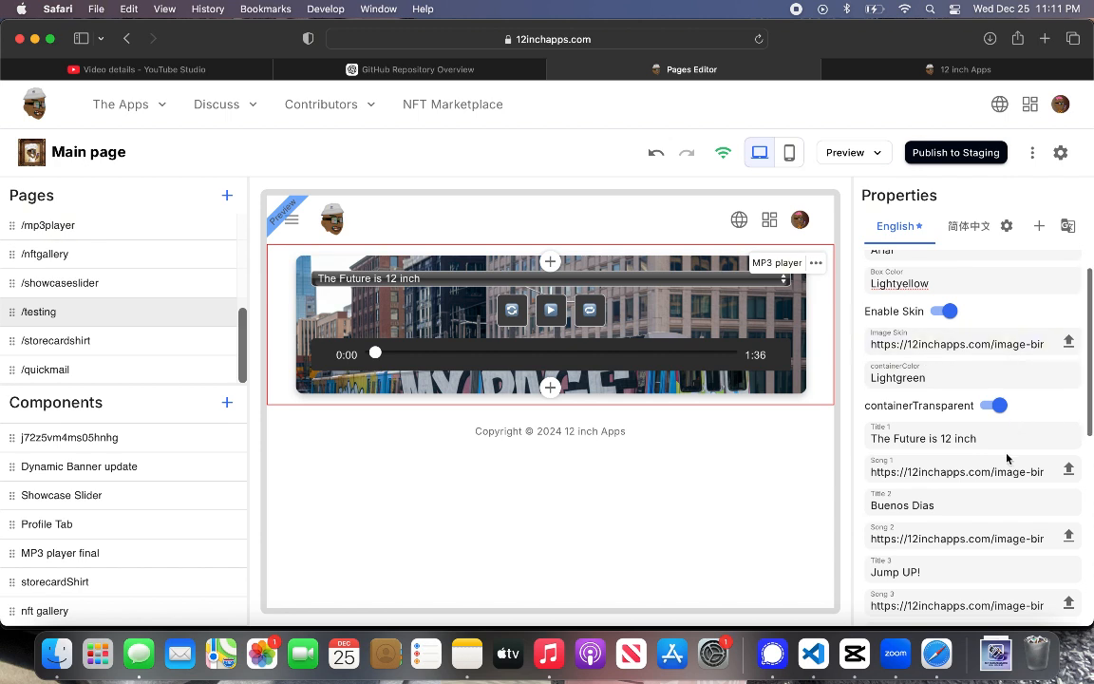
View the upload options for the Song 1 file and close them without choosing a file.
scroll(1007, 459, "down", 3)
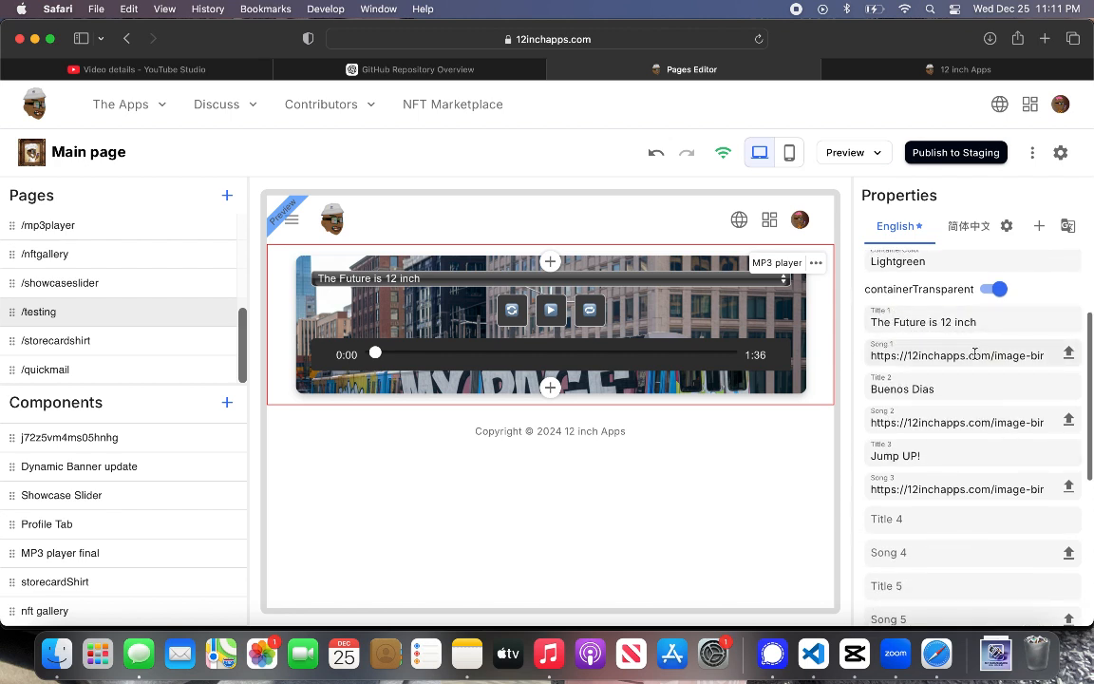
left_click(1068, 355)
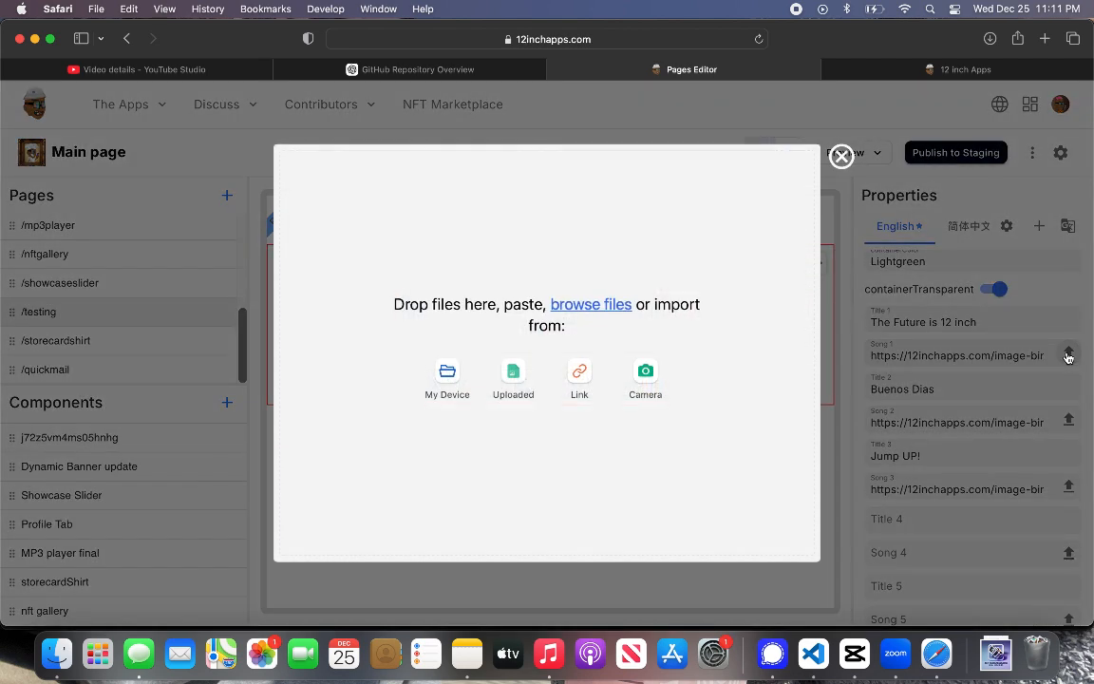
left_click(841, 157)
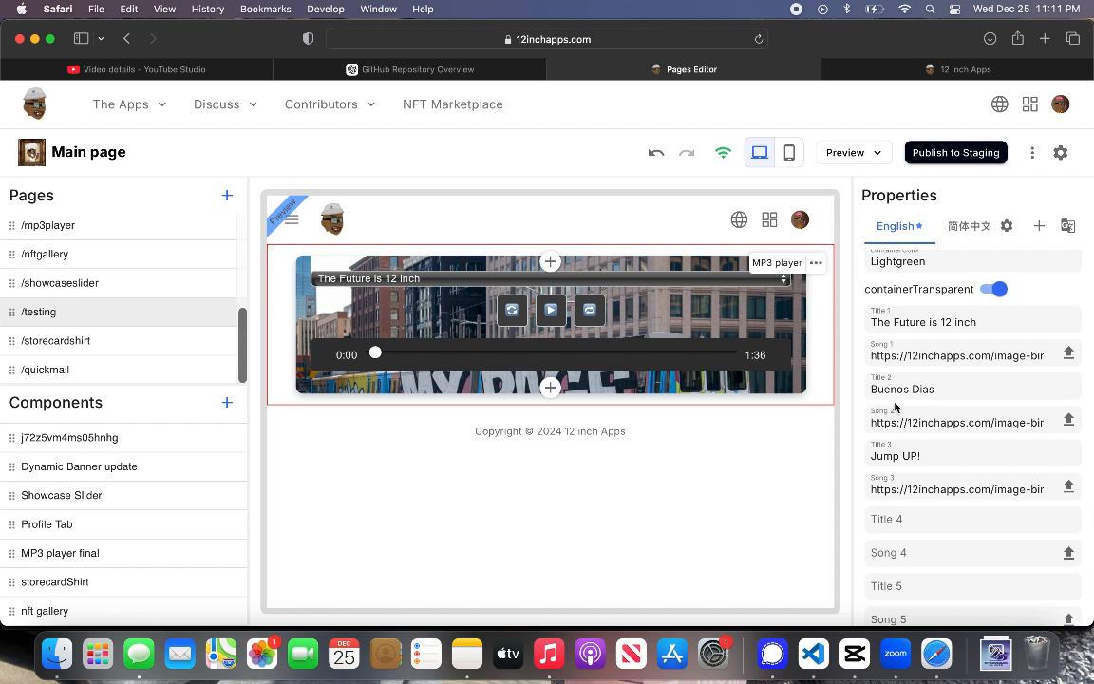
Examine the Title and Song parameter pairs from 2 to 10, and return to the start of the component's properties.
triple_click(941, 390)
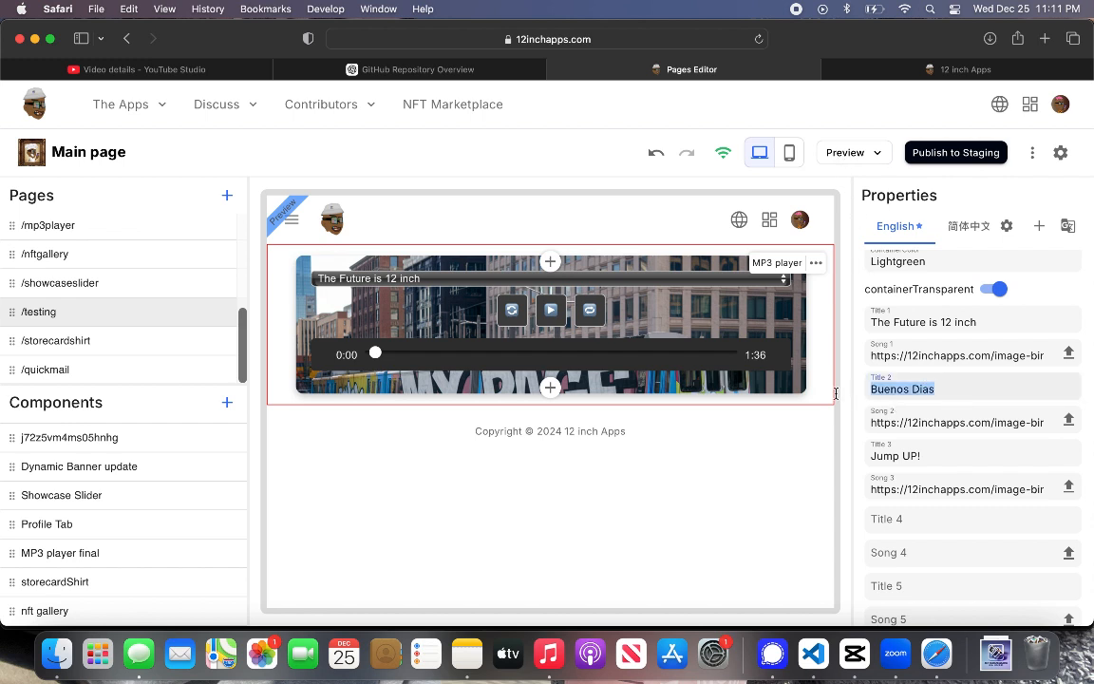
triple_click(918, 423)
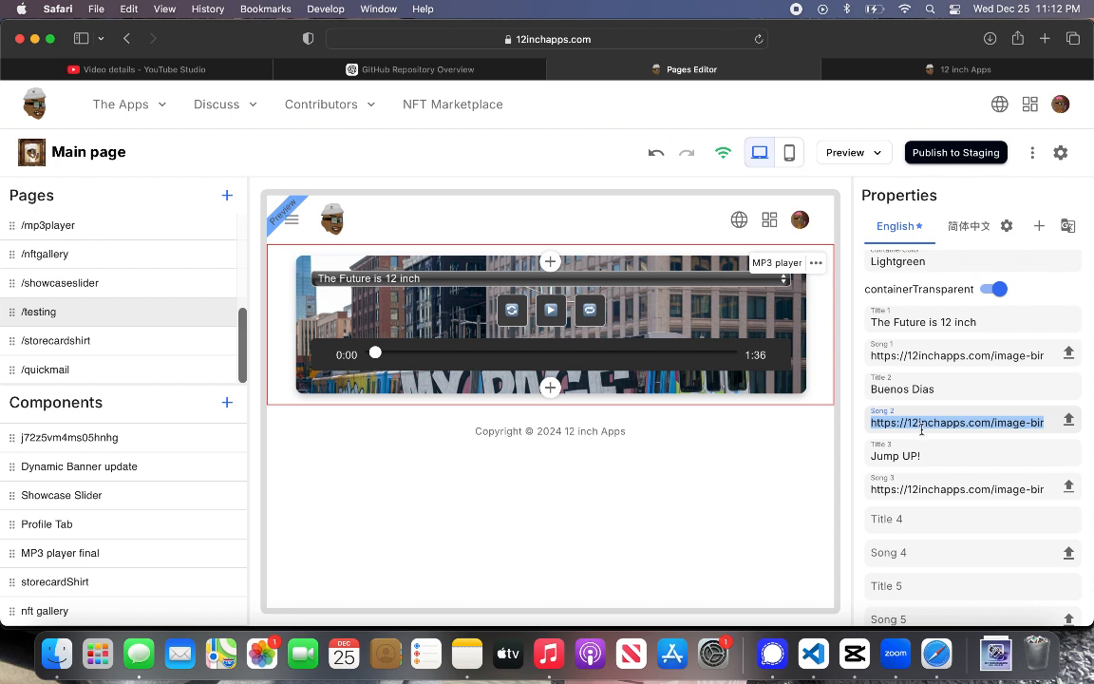
scroll(927, 471, "down", 5)
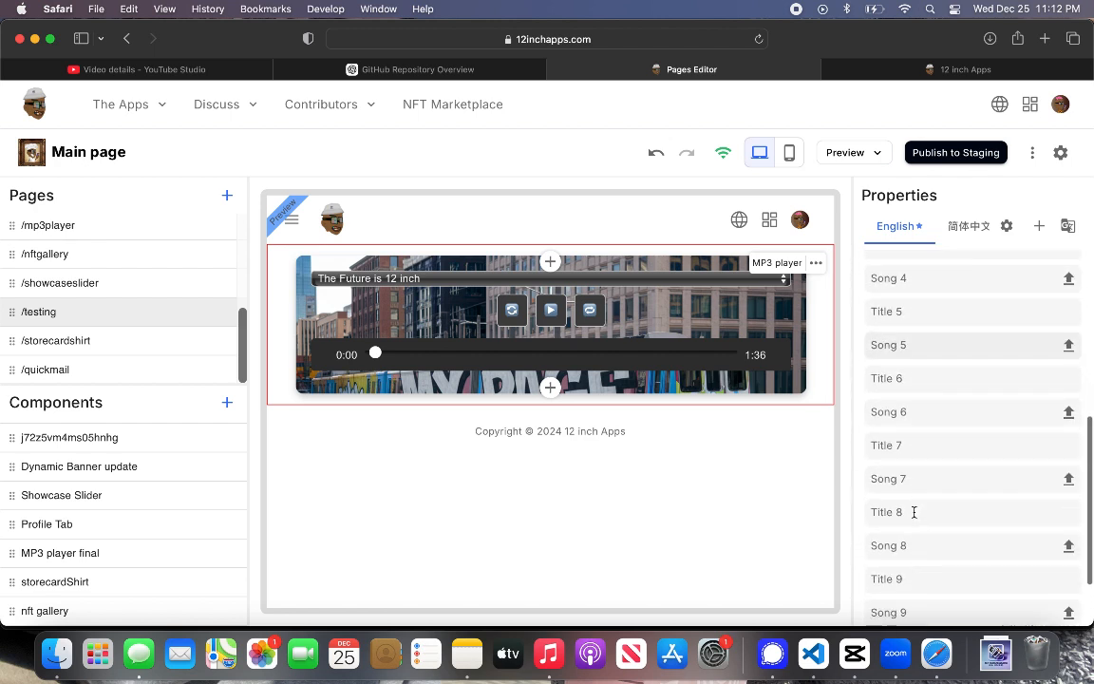
scroll(913, 513, "down", 1)
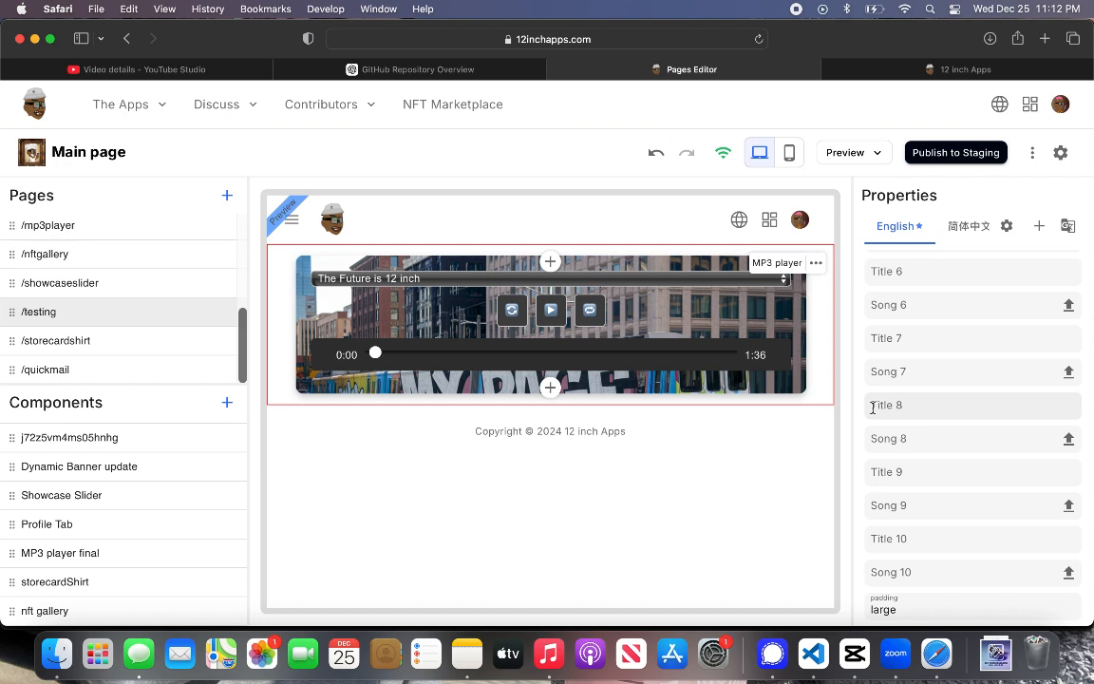
scroll(873, 407, "up", 10)
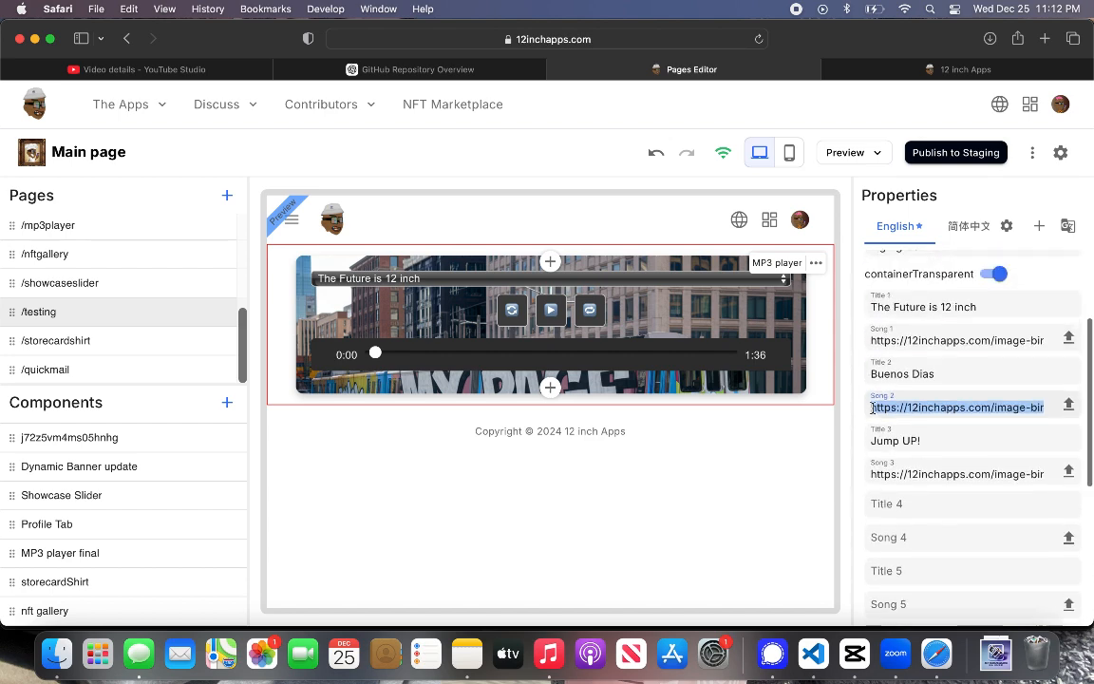
scroll(873, 408, "up", 5)
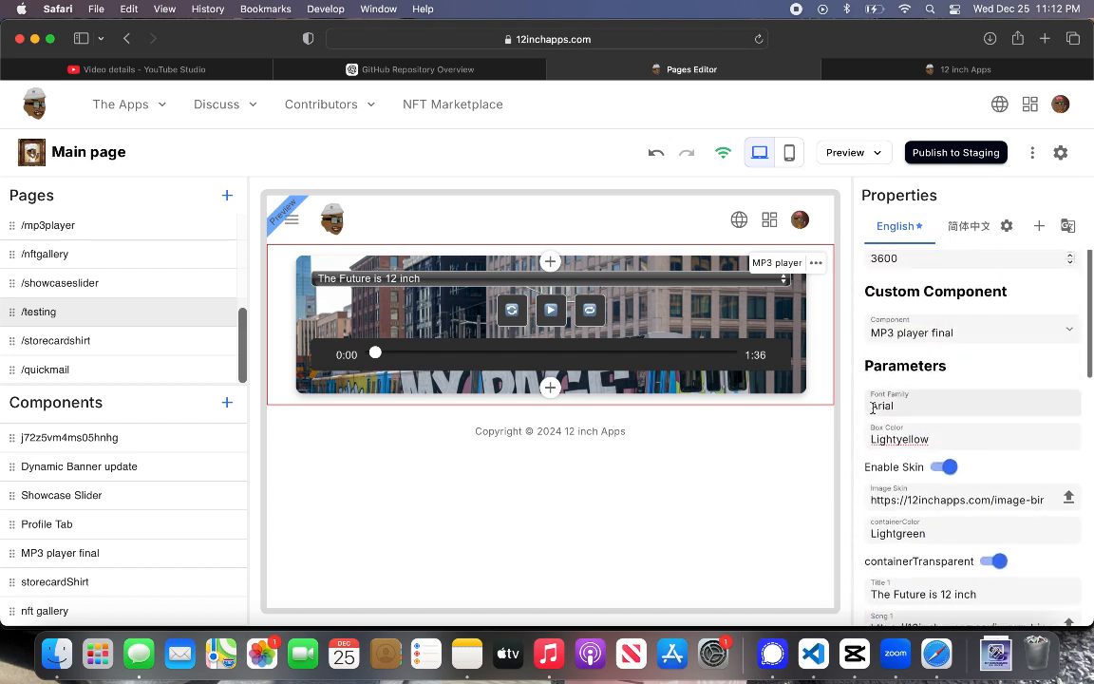
scroll(873, 408, "up", 3)
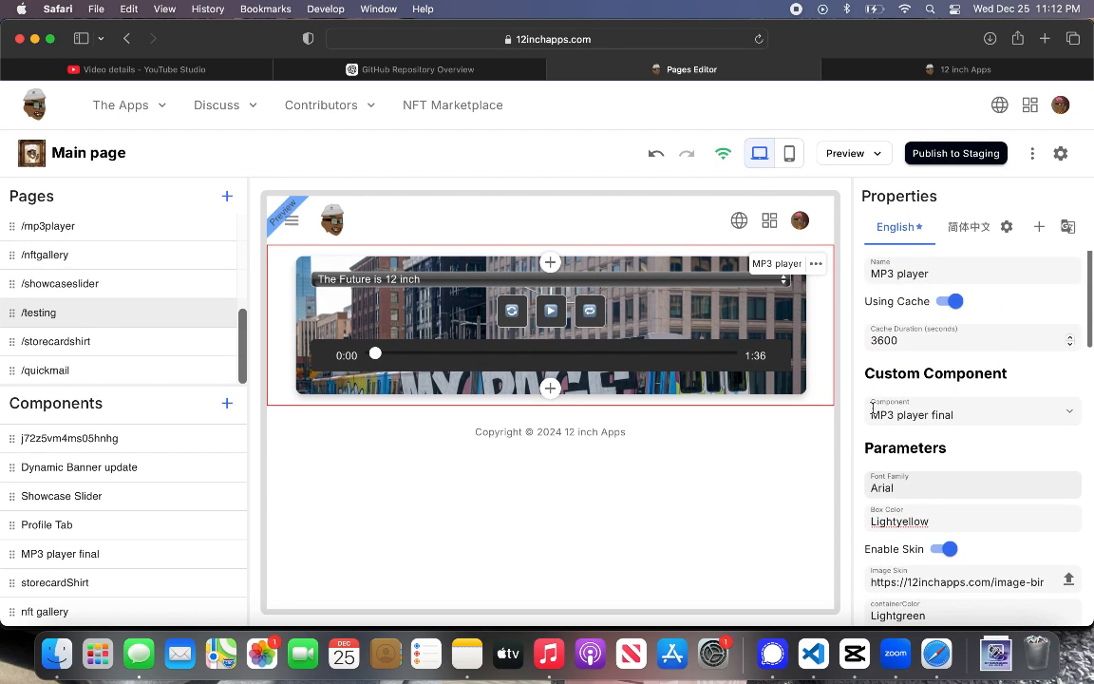